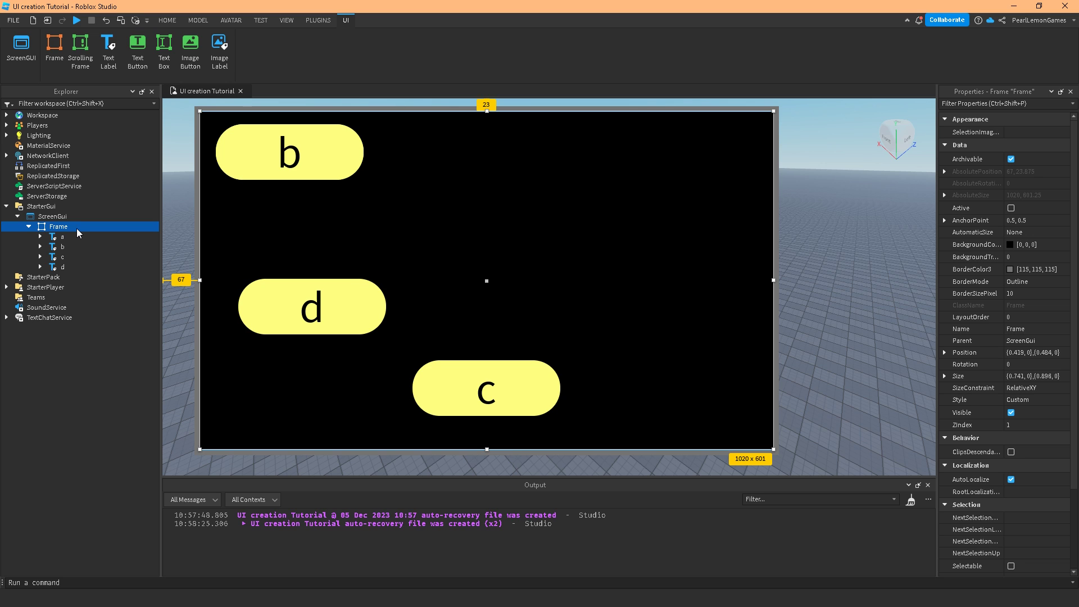
- Insert a UIListLayout object into the Frame
{"action": "left_click", "coordinate": [76, 227]}
{"action": "type", "text": "ui"}
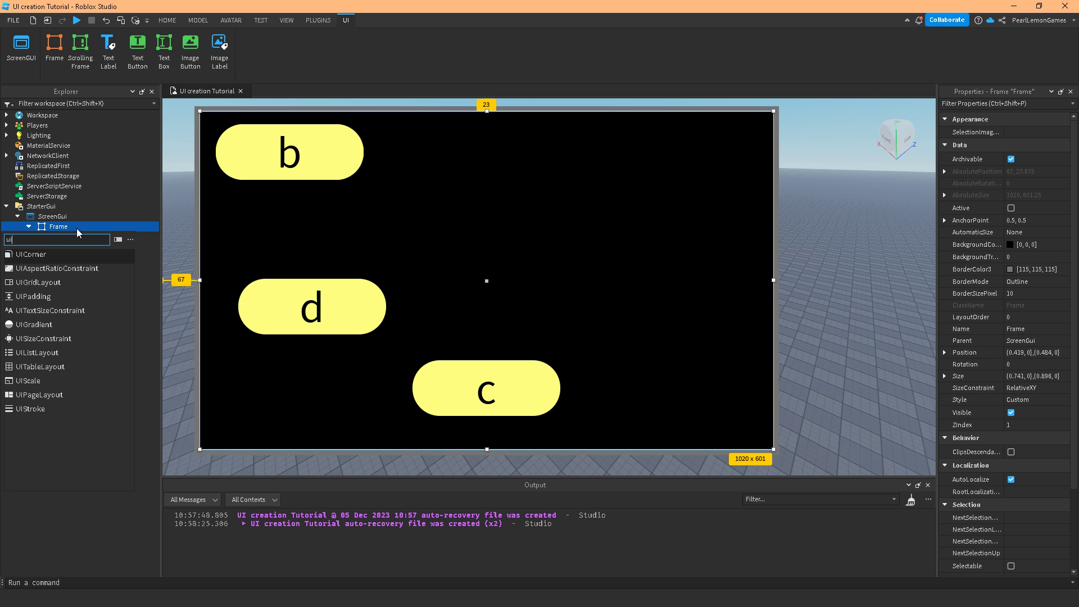
{"action": "left_click", "coordinate": [59, 353]}
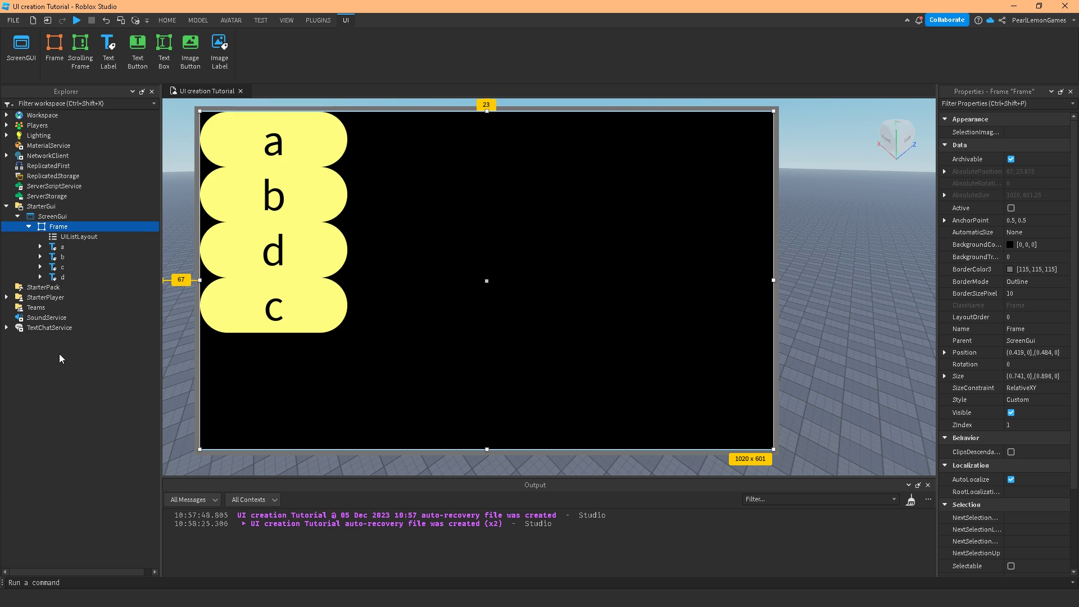
- Remove the UIListLayout from the Frame and paste it back into the Frame
{"action": "left_click", "coordinate": [66, 241]}
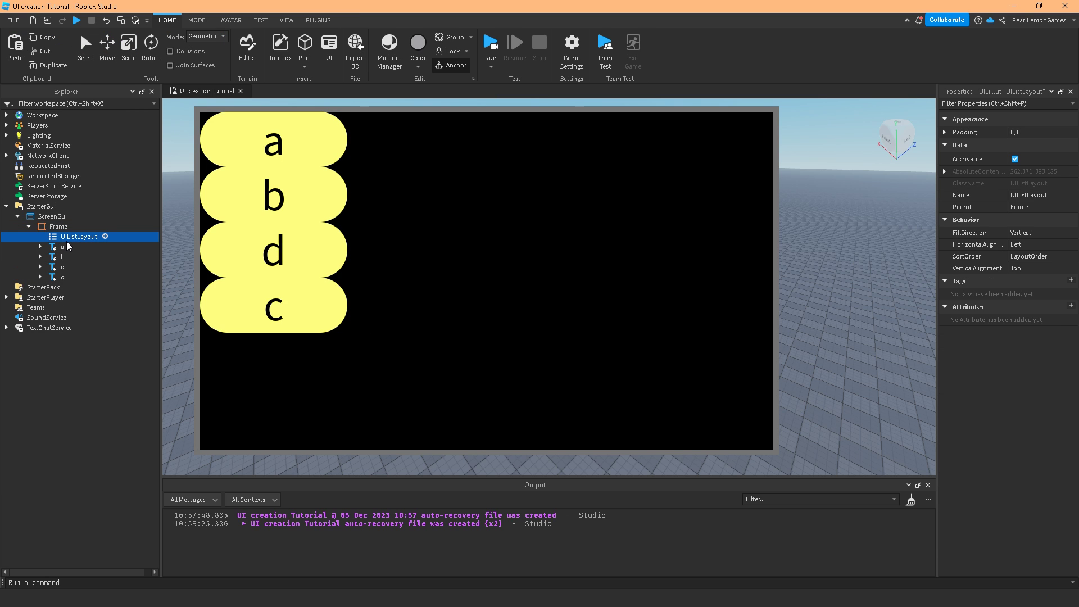
{"action": "key", "text": "Delete"}
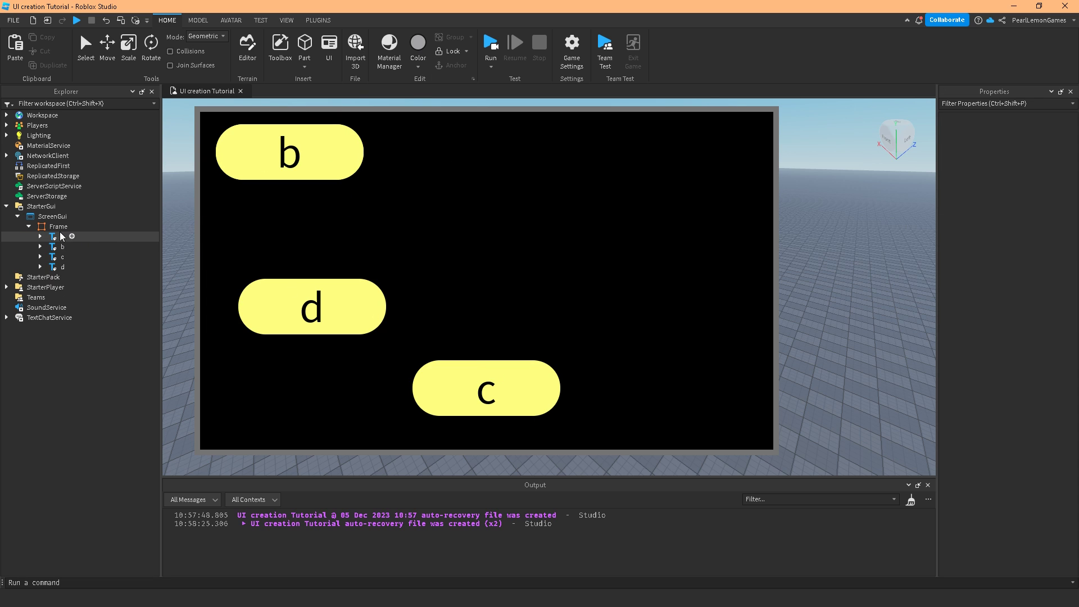
{"action": "right_click", "coordinate": [47, 226]}
{"action": "left_click", "coordinate": [89, 31]}
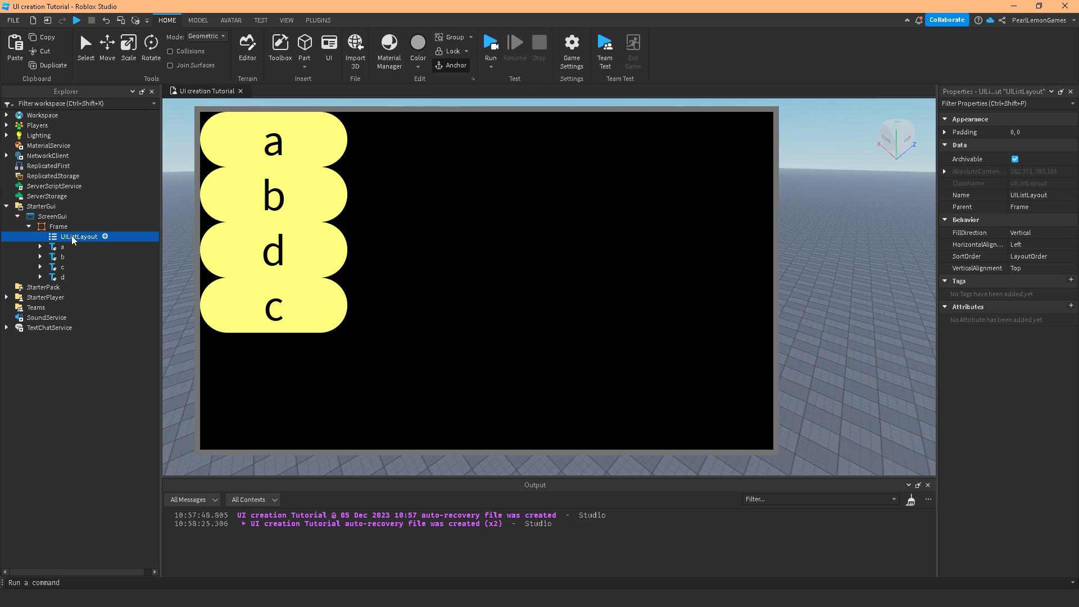
- Cut the UIListLayout from the Frame and paste copies into the Workspace and the ScreenGui
{"action": "key", "text": "ctrl+x"}
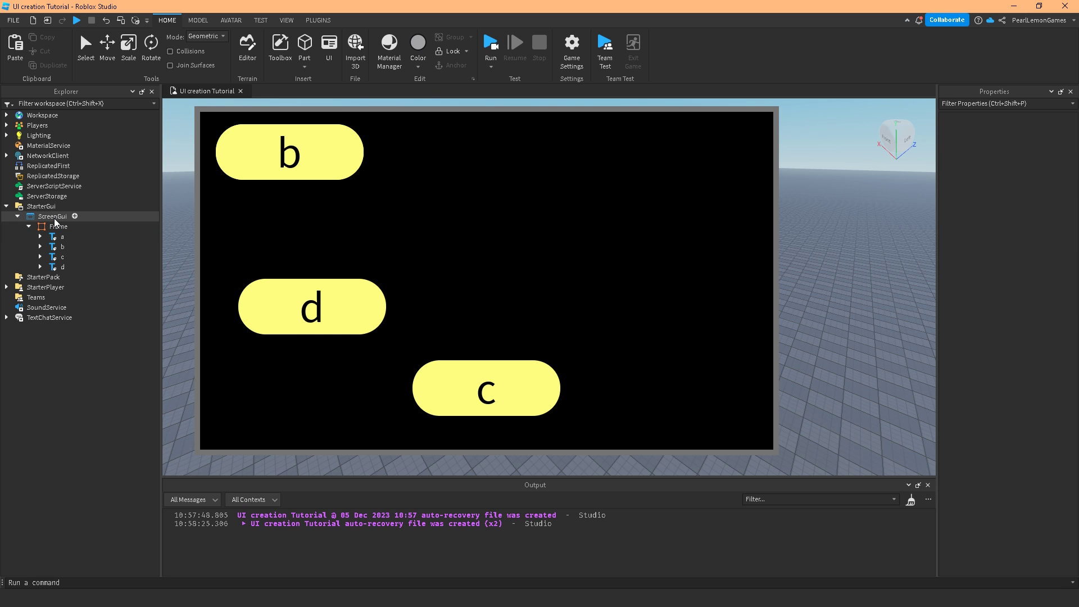
{"action": "key", "text": "ctrl+v"}
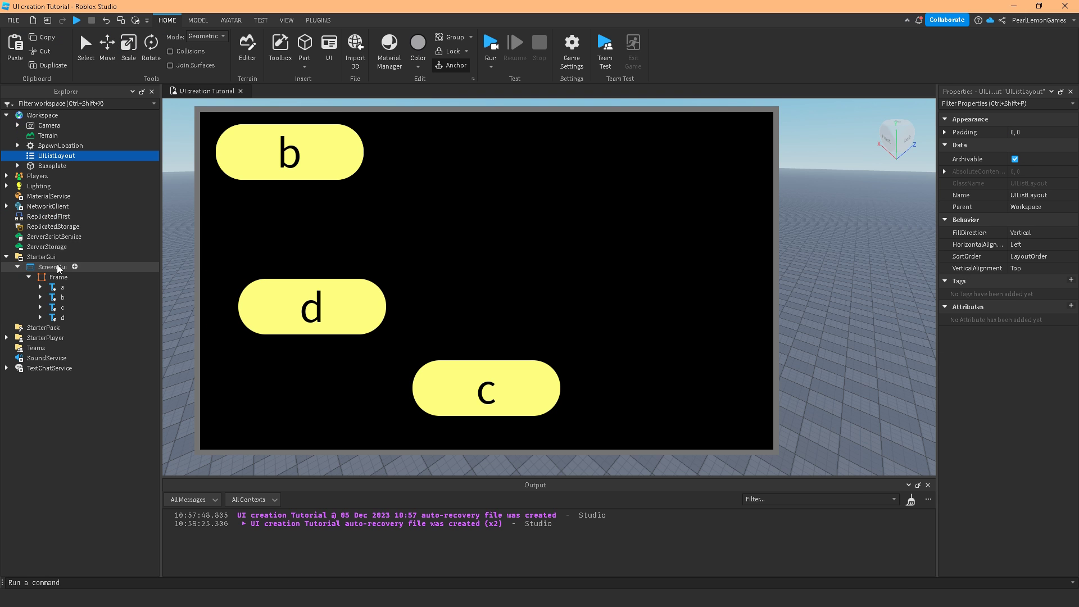
{"action": "right_click", "coordinate": [53, 267]}
{"action": "left_click", "coordinate": [82, 31]}
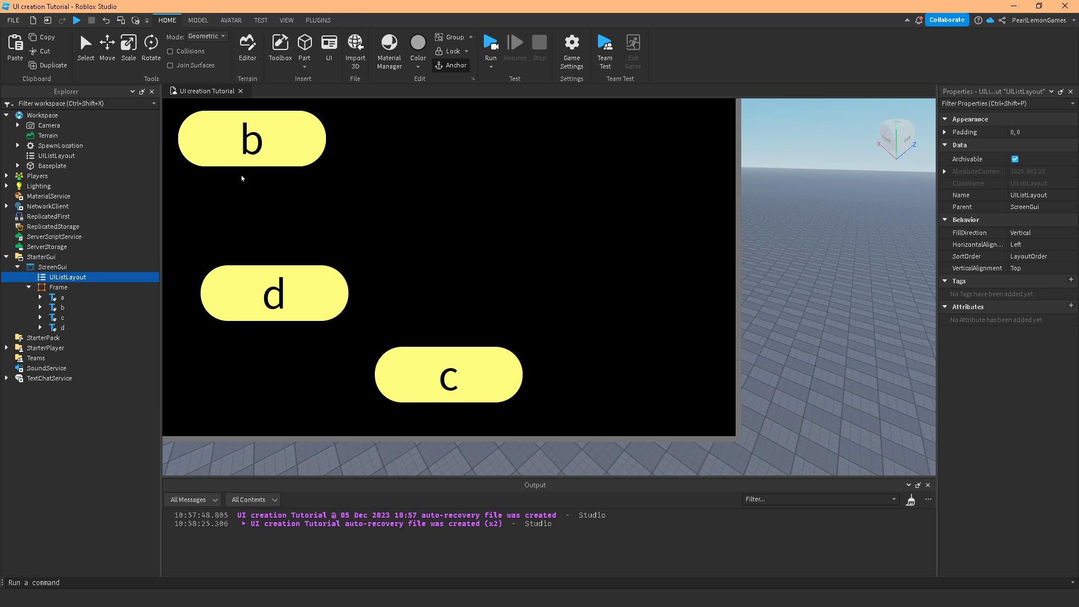
- Move the UIListLayout from directly under the ScreenGui into the Frame
{"action": "right_click", "coordinate": [68, 277]}
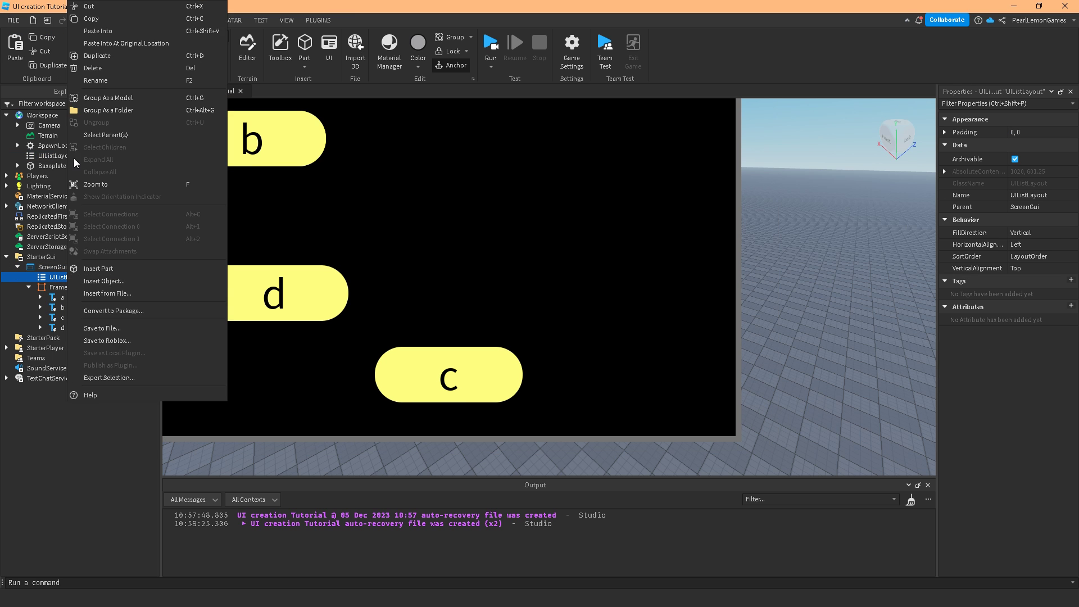
{"action": "left_click", "coordinate": [106, 7]}
{"action": "left_click", "coordinate": [66, 277]}
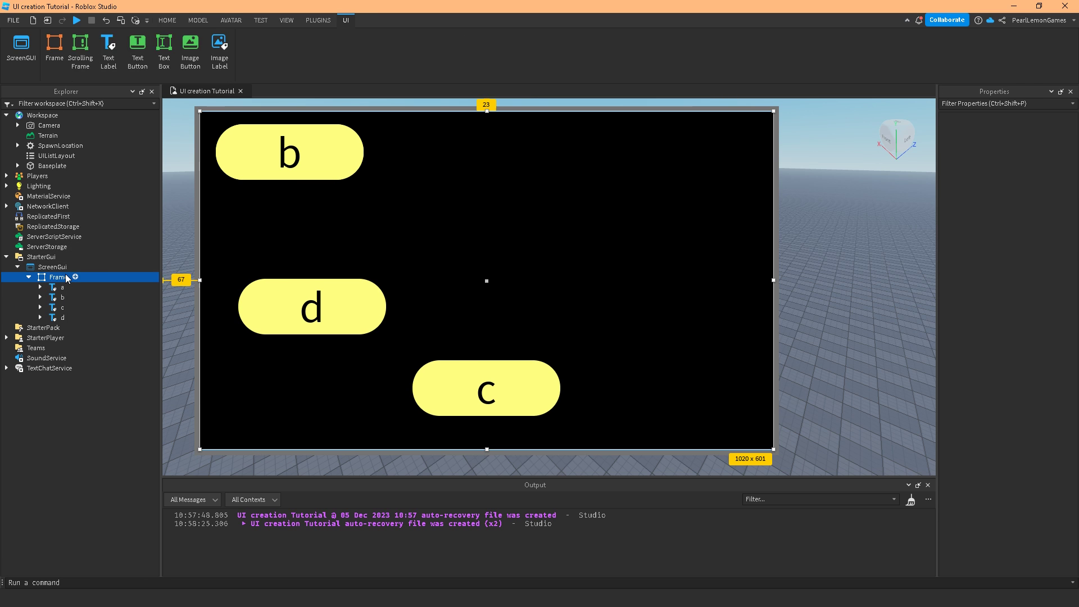
{"action": "right_click", "coordinate": [66, 277]}
{"action": "left_click", "coordinate": [102, 28]}
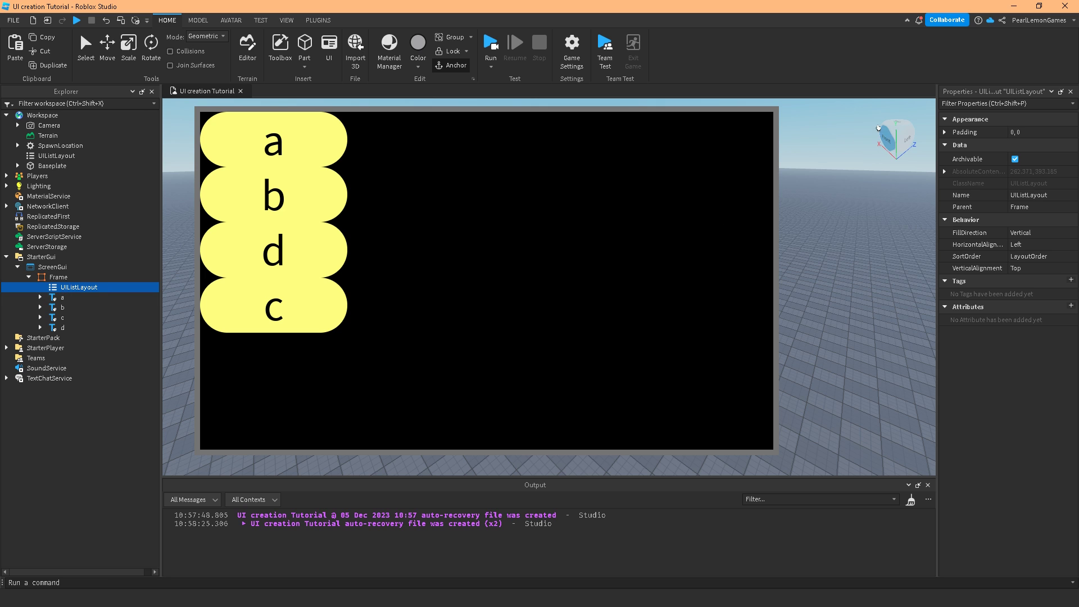
- Set the Padding Scale of the Frame's UIListLayout to 0.01
{"action": "left_click", "coordinate": [946, 133]}
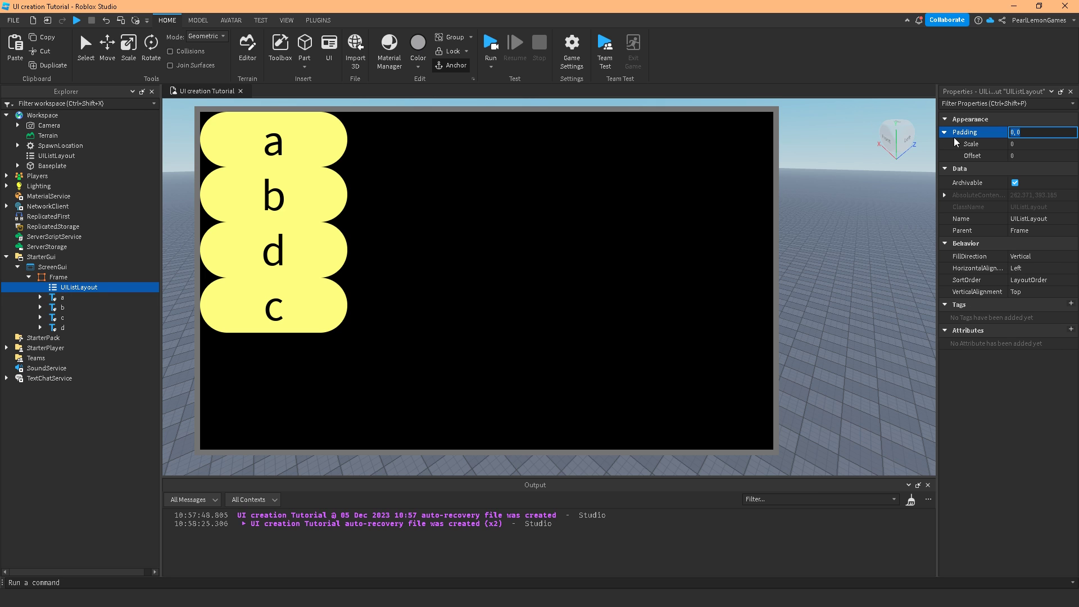
{"action": "left_click", "coordinate": [1020, 143]}
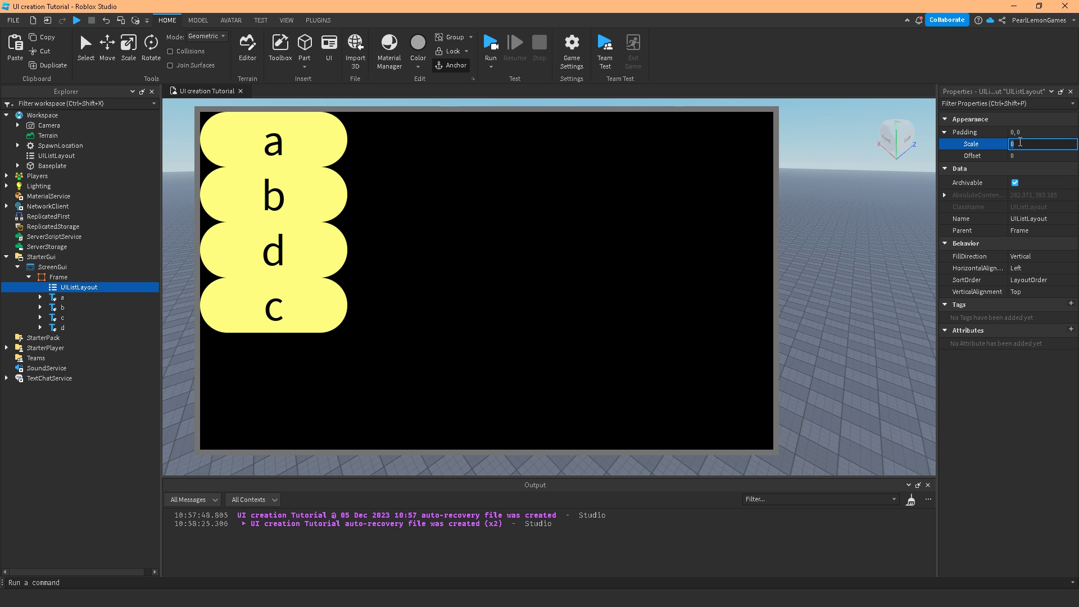
{"action": "type", "text": ".01"}
{"action": "key", "text": "Return"}
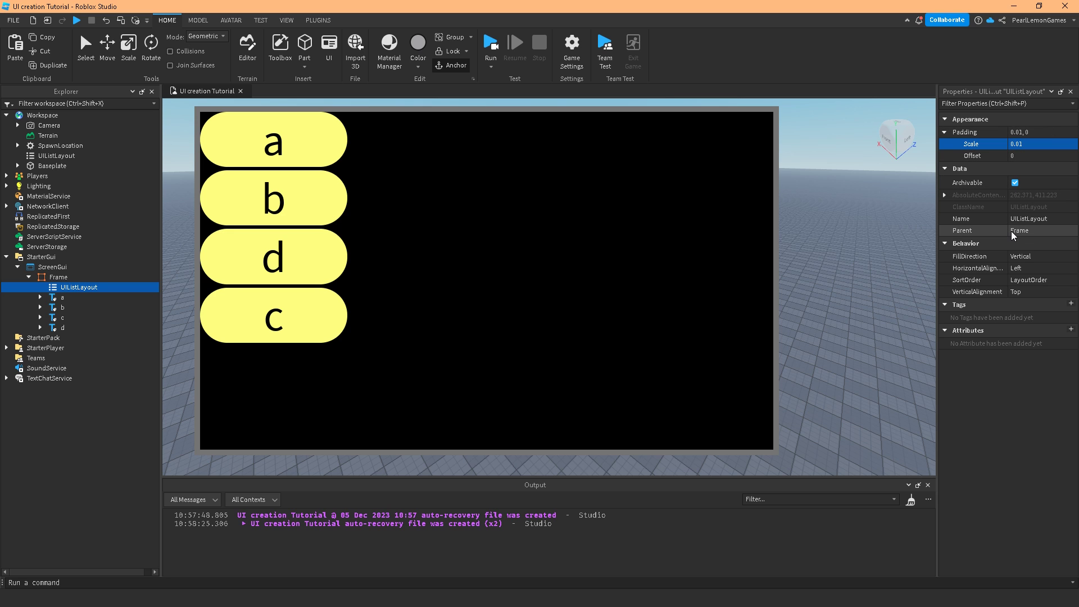
- Try Horizontal as the list layout's FillDirection, return it to Vertical, and check the HorizontalAlignment options
{"action": "left_click", "coordinate": [1018, 257]}
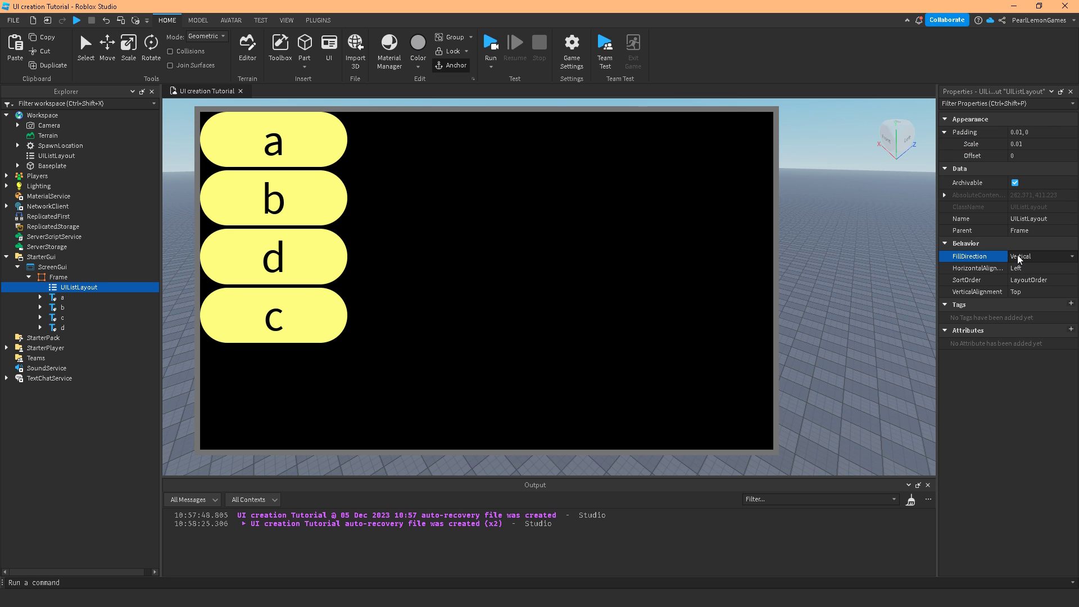
{"action": "left_click", "coordinate": [1019, 258]}
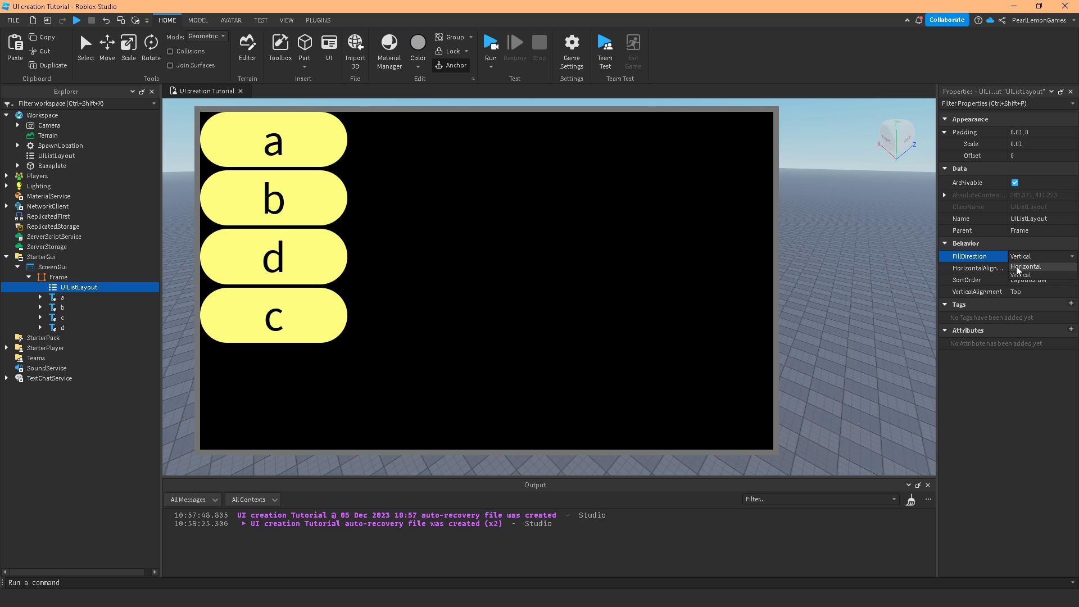
{"action": "left_click", "coordinate": [1018, 268]}
{"action": "left_click", "coordinate": [1026, 257]}
{"action": "left_click", "coordinate": [1026, 280]}
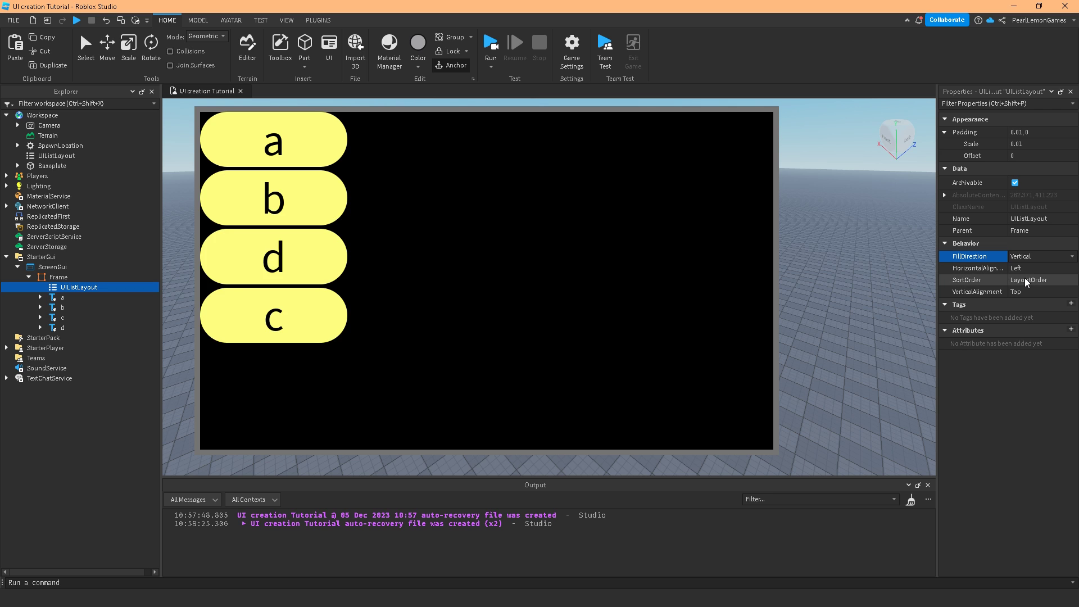
{"action": "left_click", "coordinate": [1017, 269]}
{"action": "left_click", "coordinate": [1018, 270]}
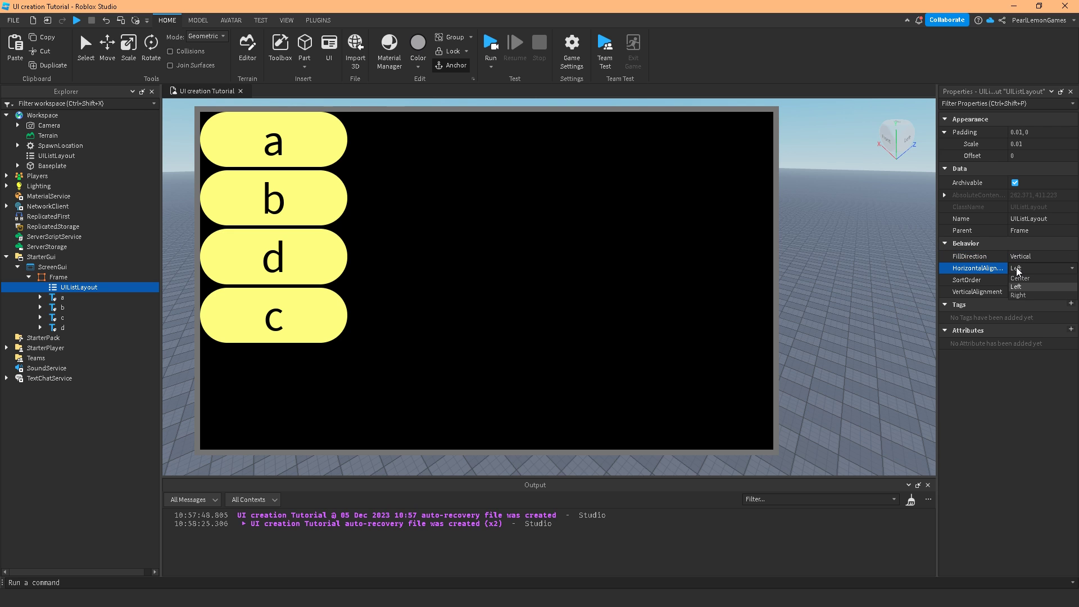
{"action": "left_click", "coordinate": [1018, 269]}
- Set the list layout's FillDirection to Horizontal and its HorizontalAlignment to Center
{"action": "left_click", "coordinate": [1027, 257]}
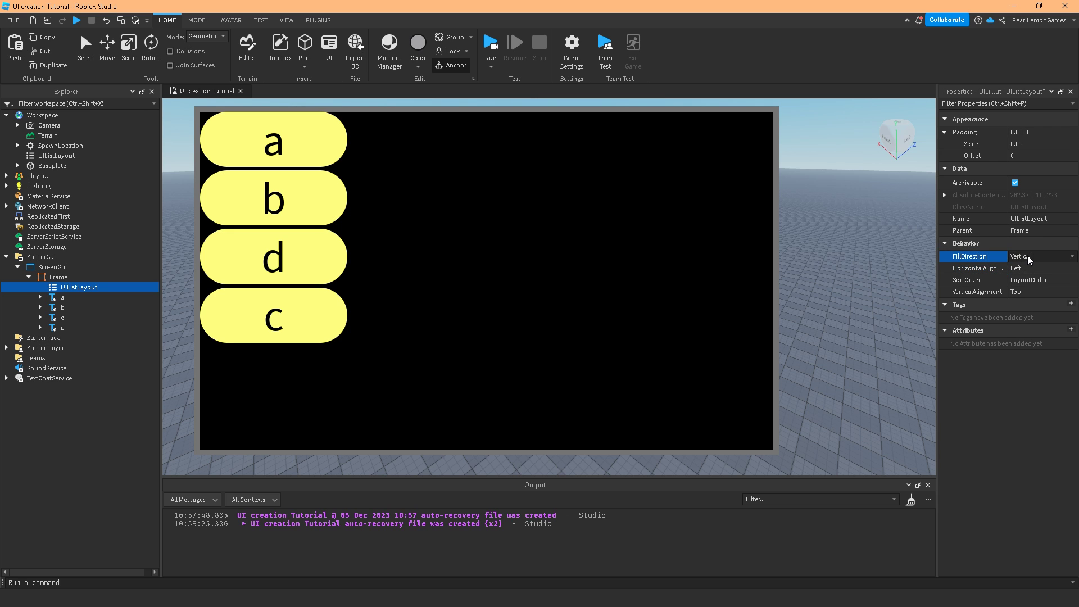
{"action": "left_click", "coordinate": [1026, 257]}
{"action": "left_click", "coordinate": [1027, 268]}
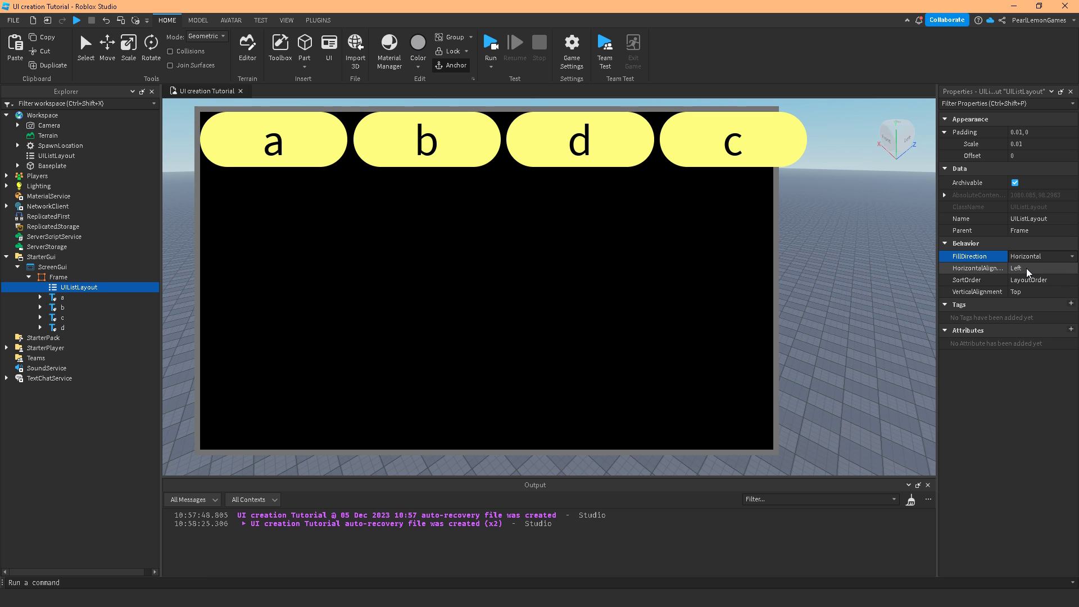
{"action": "left_click", "coordinate": [1027, 270]}
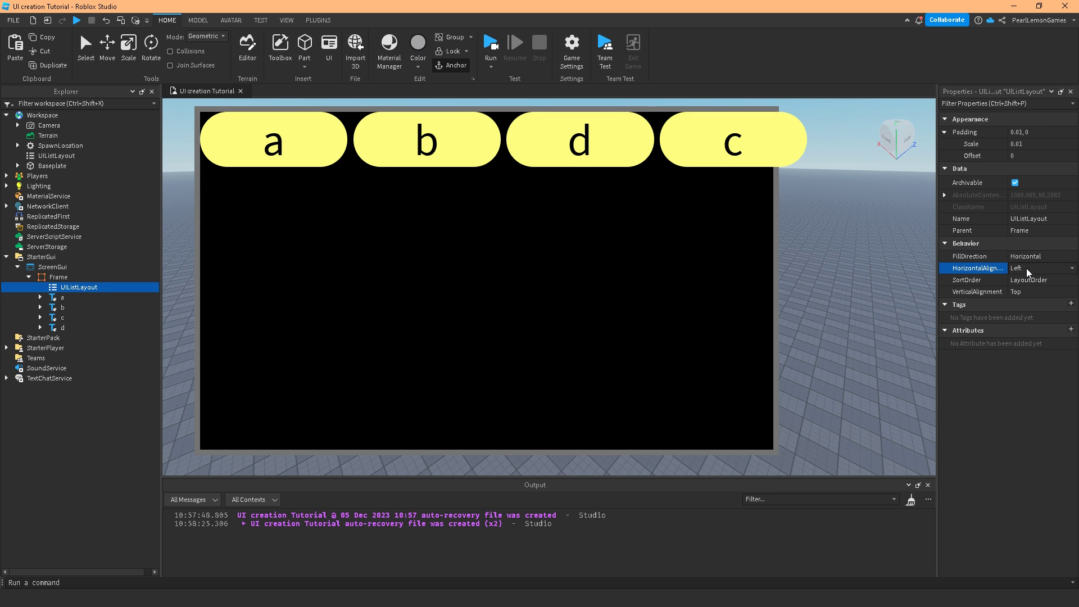
{"action": "left_click", "coordinate": [1027, 273]}
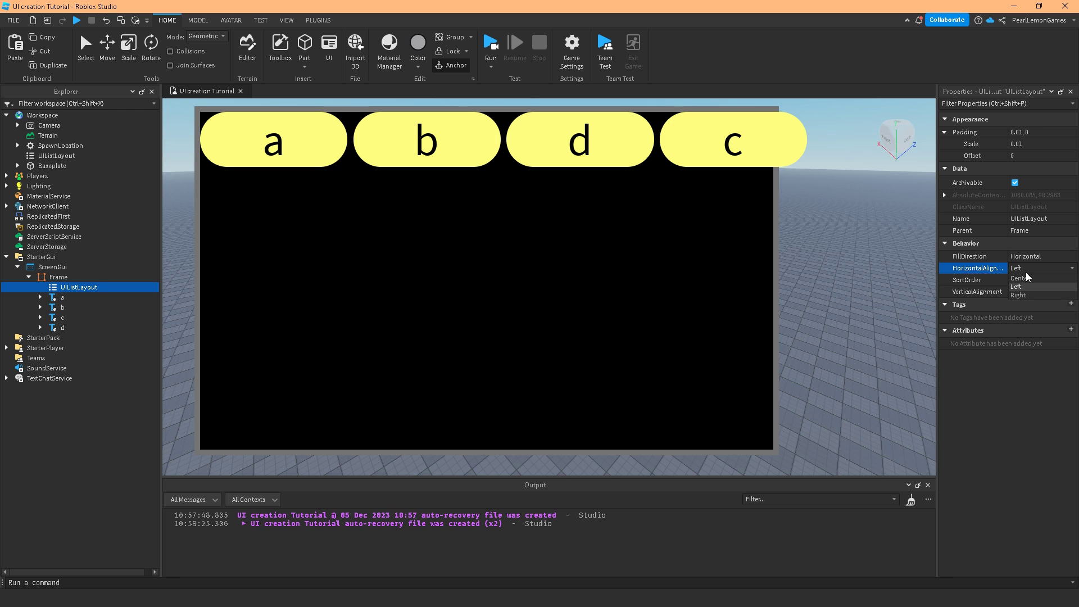
{"action": "left_click", "coordinate": [1027, 279]}
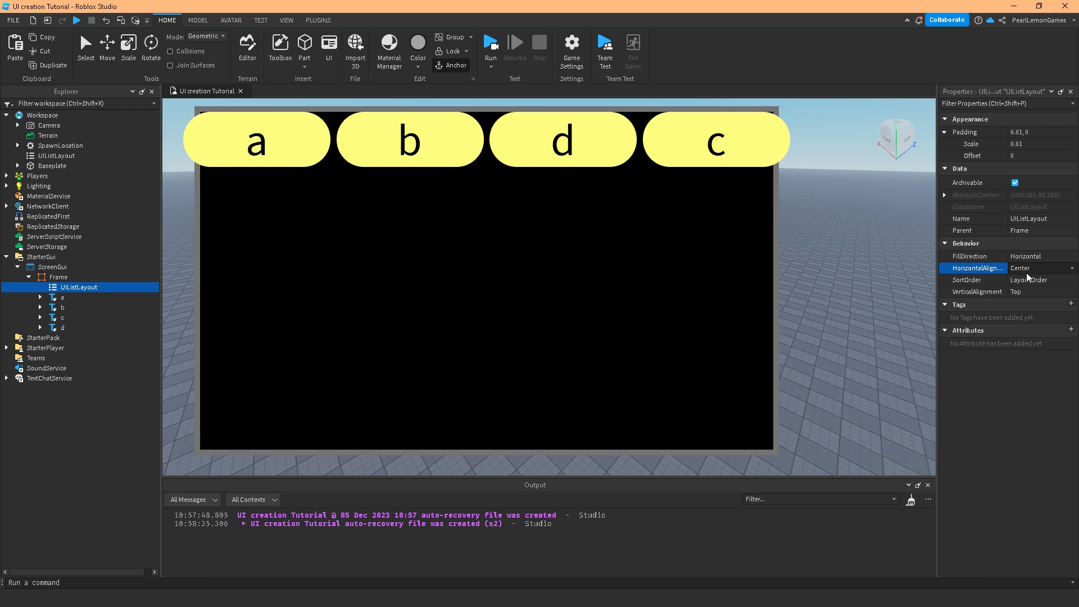
- Set the list layout's HorizontalAlignment to Right and its FillDirection to Vertical
{"action": "left_click", "coordinate": [1029, 269]}
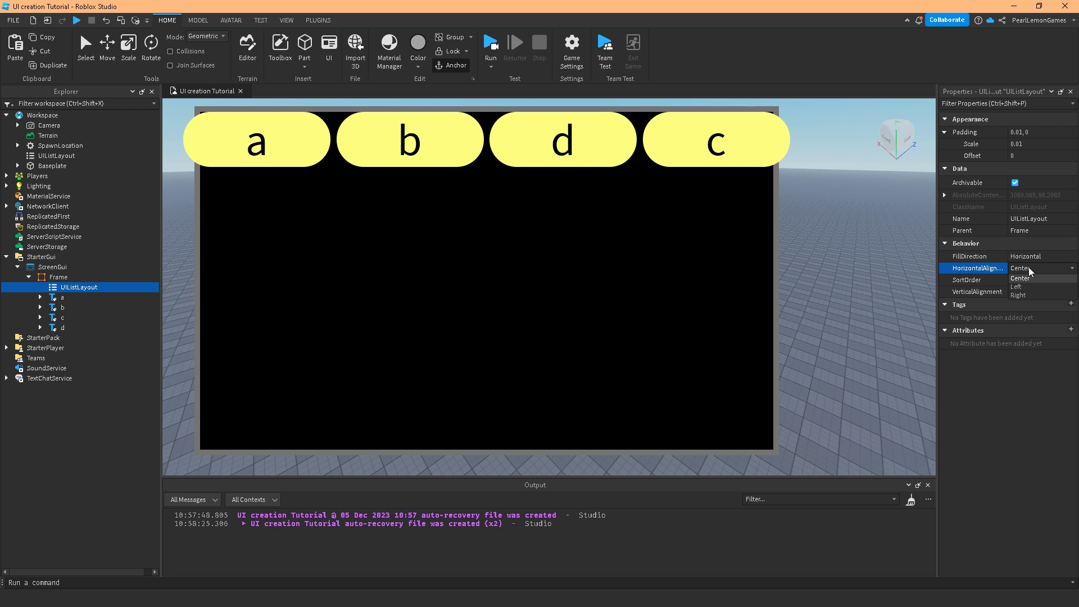
{"action": "left_click", "coordinate": [1019, 295]}
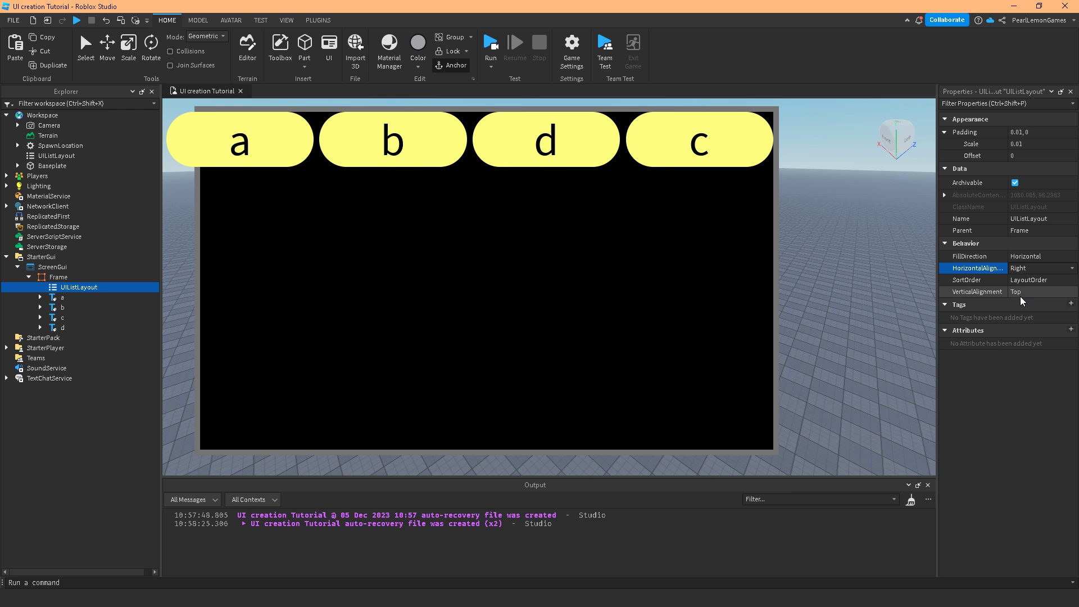
{"action": "left_click", "coordinate": [1026, 257]}
{"action": "left_click", "coordinate": [1024, 274]}
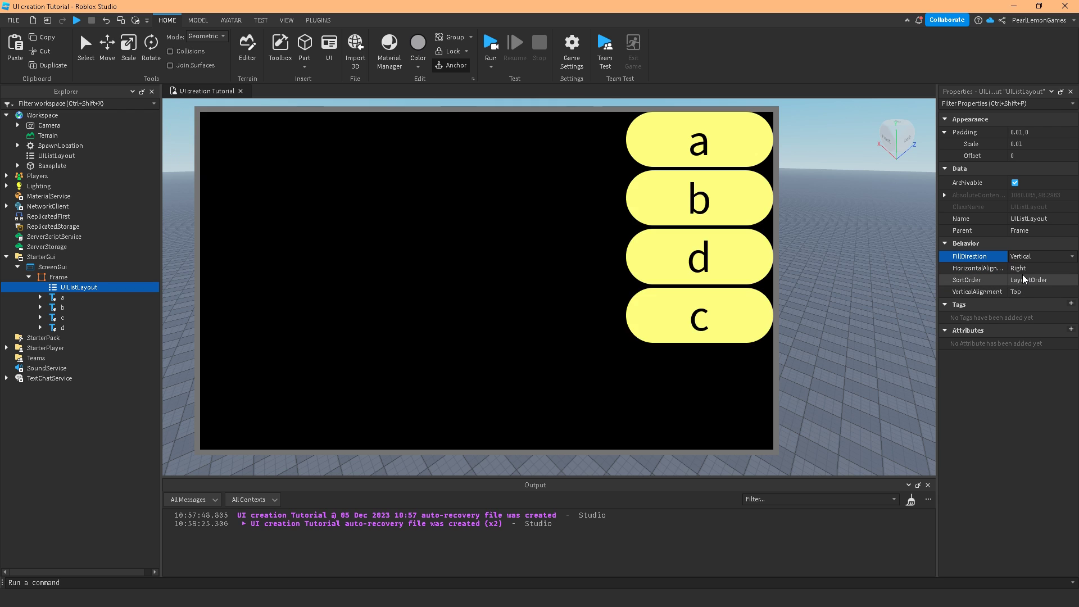
- Try Center as the vertical list's HorizontalAlignment, then set it to Left
{"action": "left_click", "coordinate": [1024, 269]}
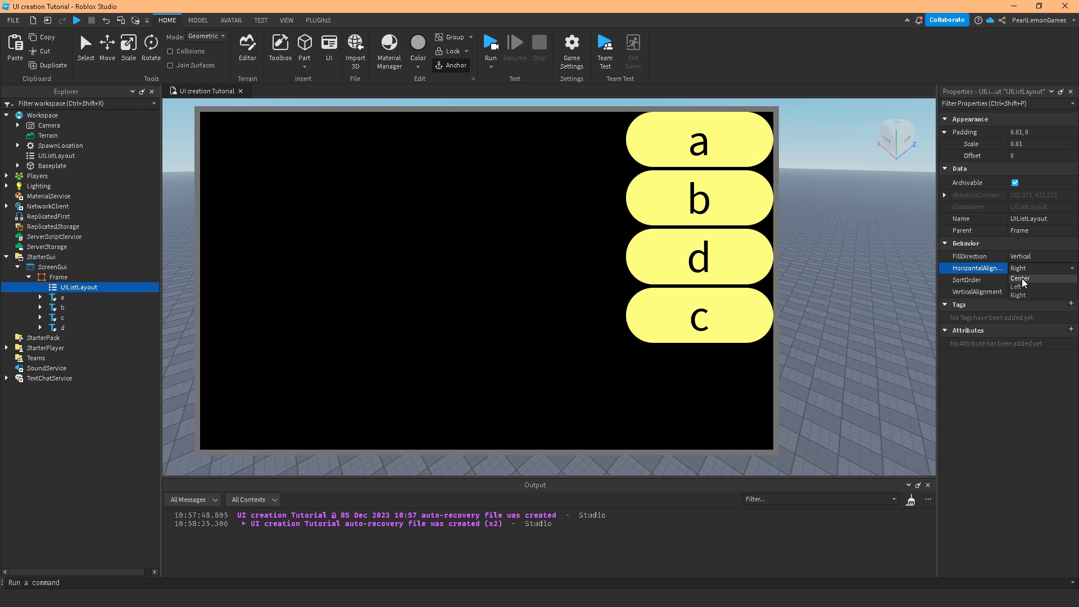
{"action": "left_click", "coordinate": [1021, 279]}
{"action": "left_click", "coordinate": [1029, 269]}
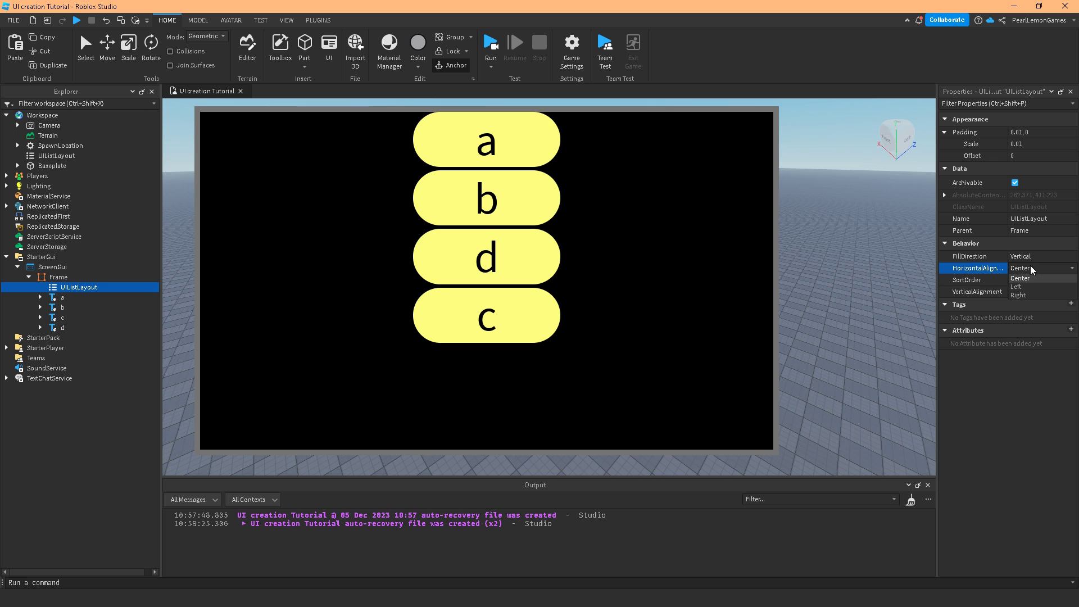
{"action": "left_click", "coordinate": [1018, 287]}
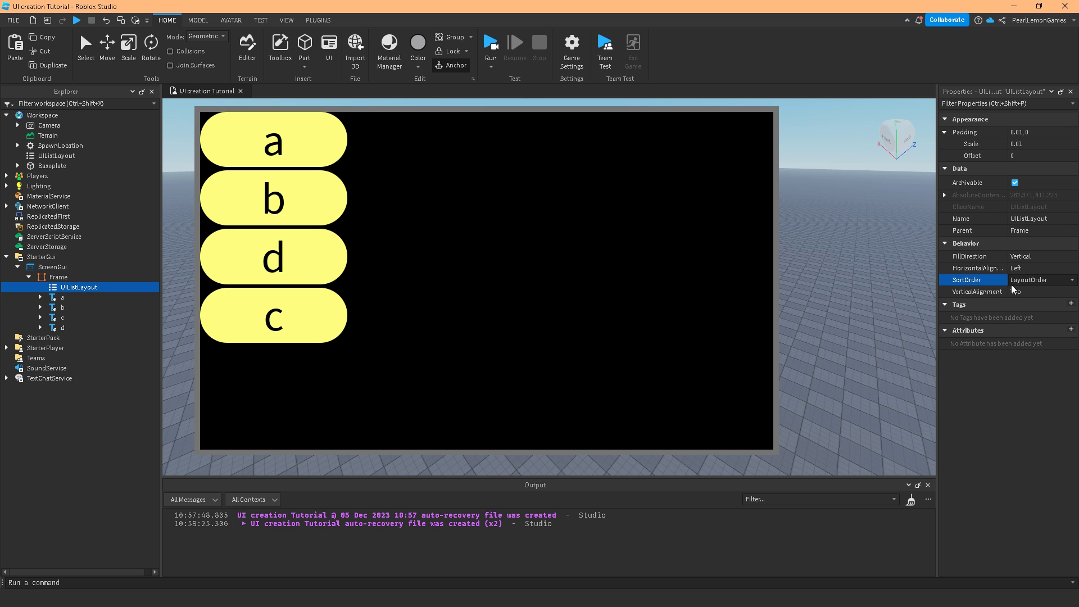
- Try sorting the list layout by Name, then set its SortOrder back to LayoutOrder
{"action": "left_click", "coordinate": [1019, 284]}
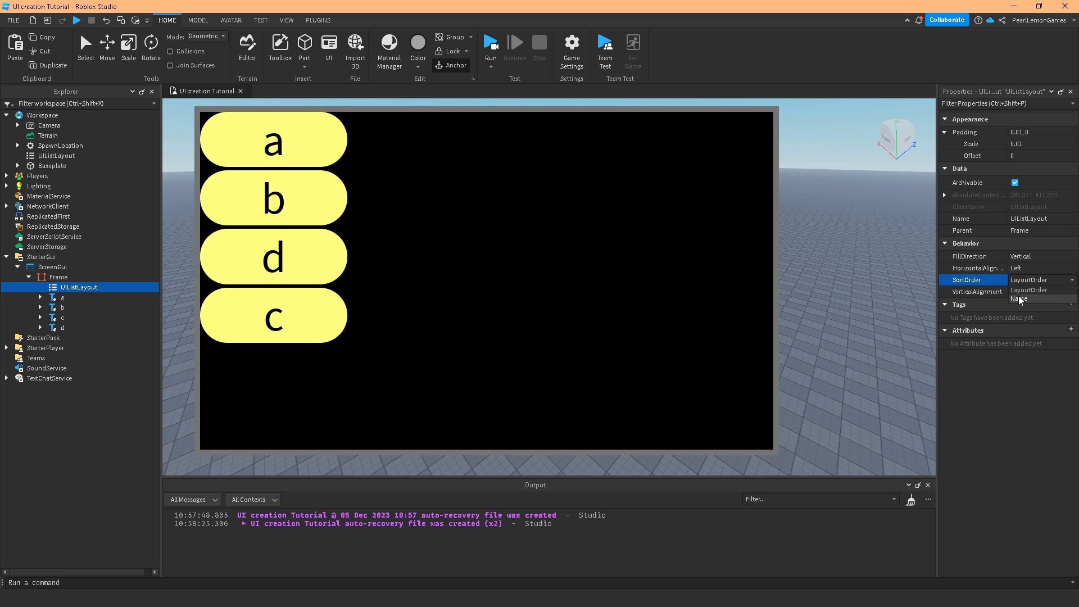
{"action": "left_click", "coordinate": [1019, 298]}
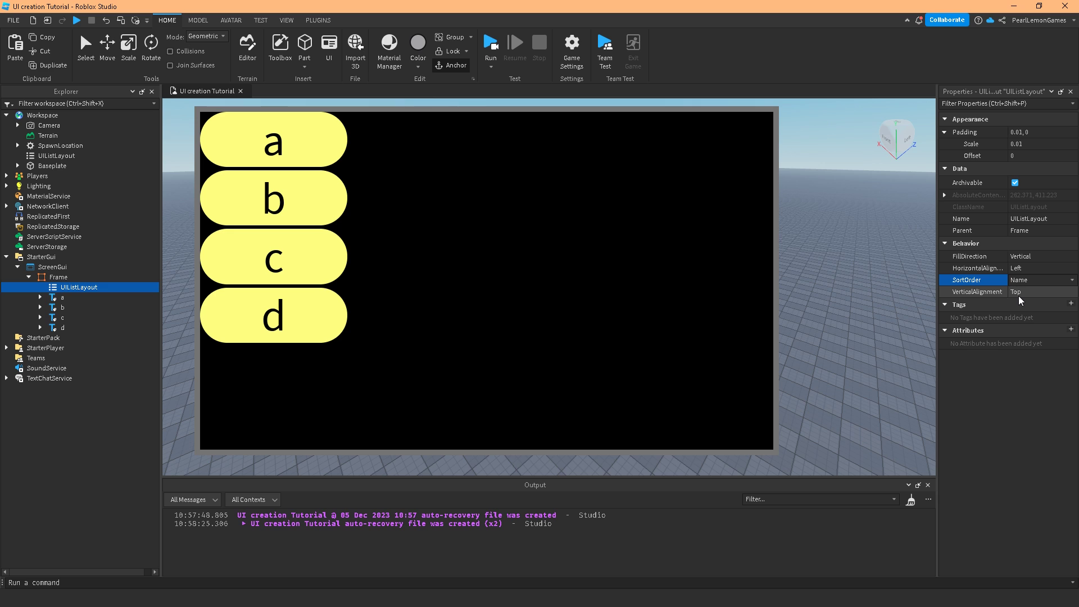
{"action": "left_click", "coordinate": [1024, 281]}
{"action": "left_click", "coordinate": [1028, 289]}
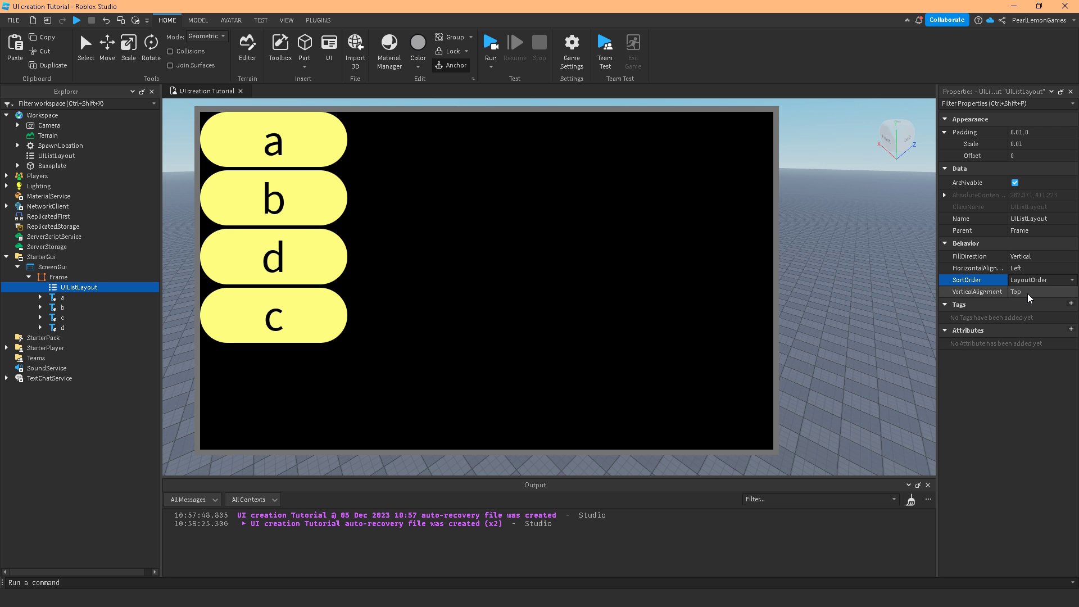
- Set the LayoutOrder of text label a to 1
{"action": "left_click", "coordinate": [39, 298]}
{"action": "left_click", "coordinate": [48, 299]}
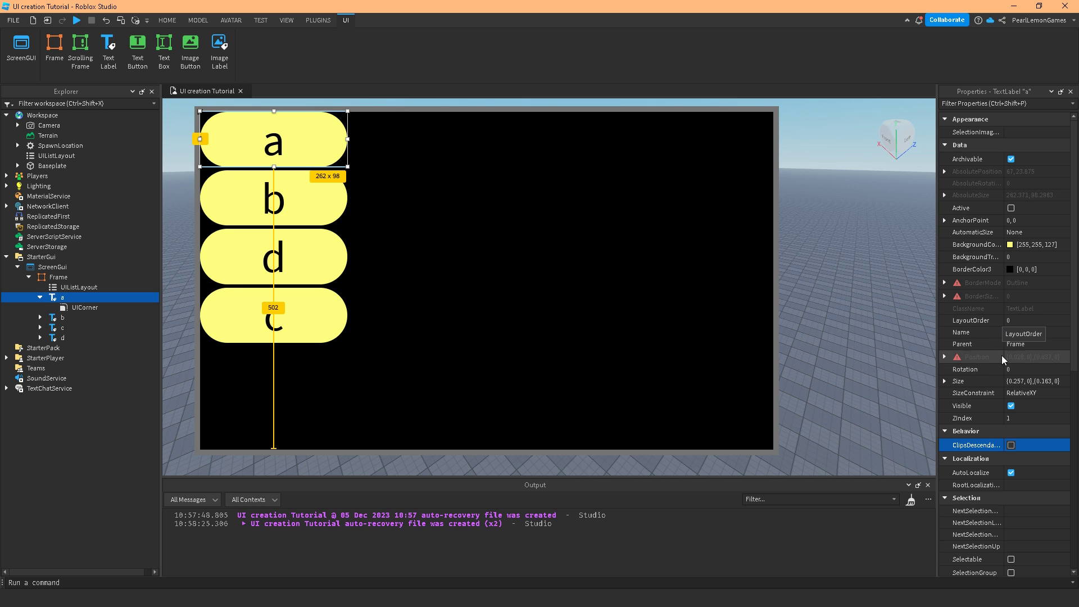
{"action": "left_click", "coordinate": [1022, 319]}
{"action": "type", "text": "1"}
{"action": "key", "text": "Return"}
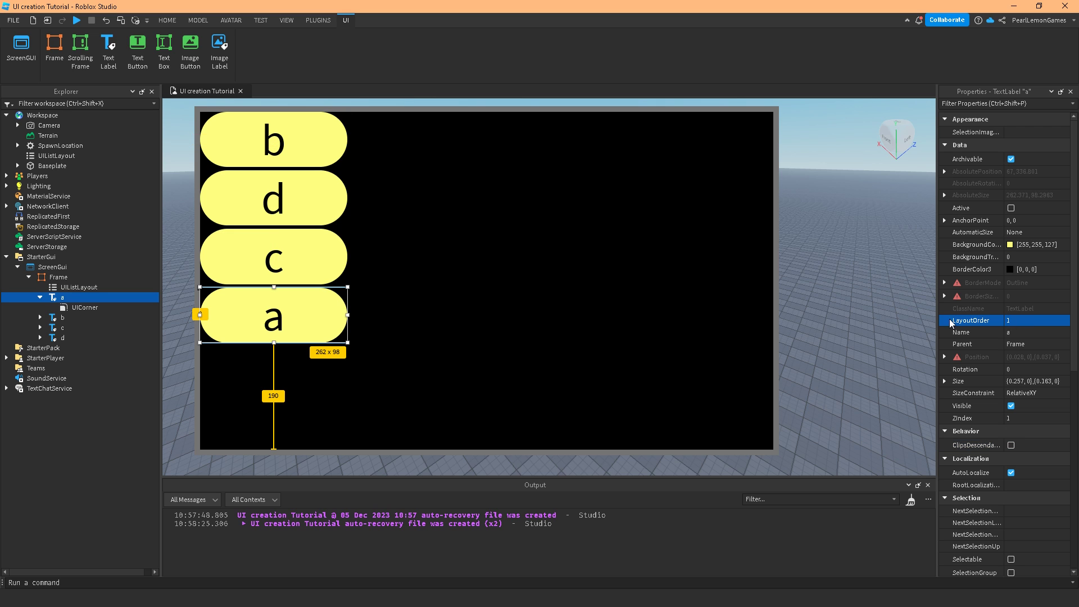
- Set the LayoutOrder of text label b to 2
{"action": "left_click", "coordinate": [56, 318]}
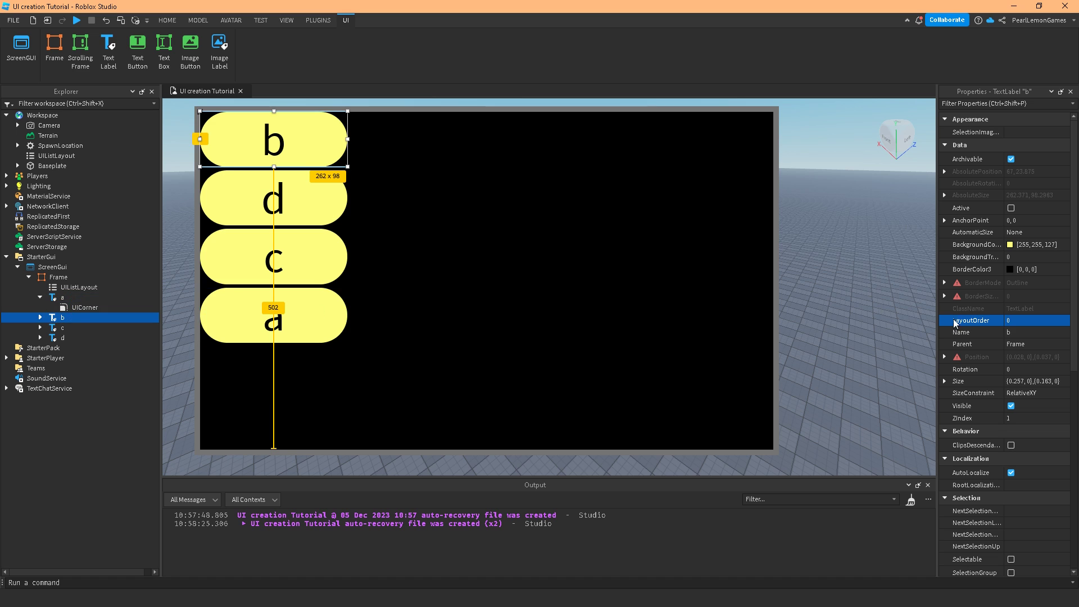
{"action": "left_click", "coordinate": [1005, 321]}
{"action": "type", "text": "2"}
{"action": "key", "text": "Return"}
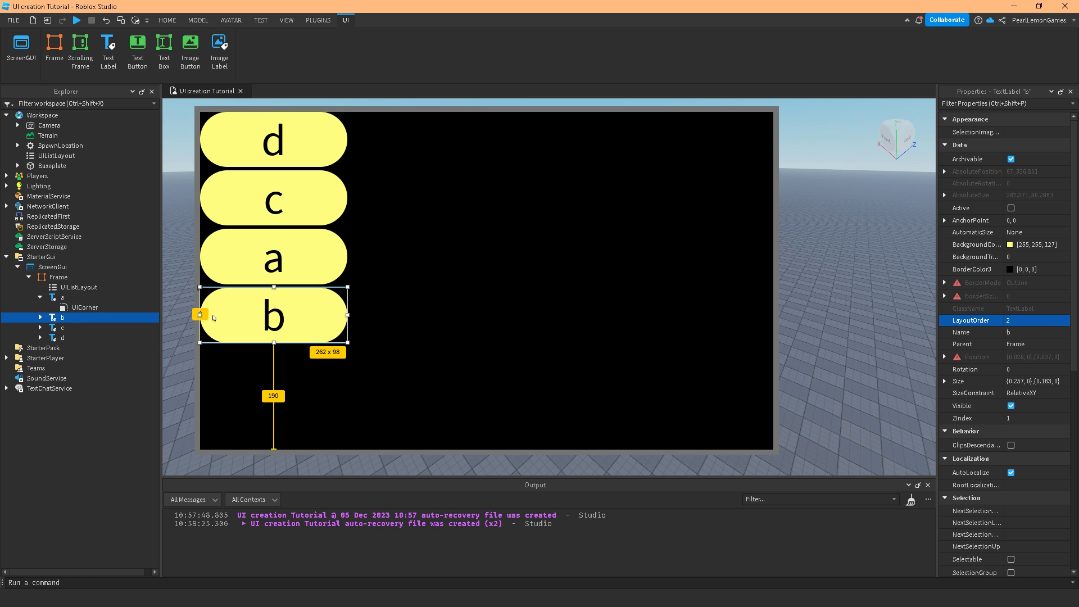
- Set the LayoutOrder of text label c to 3
{"action": "left_click", "coordinate": [67, 328]}
{"action": "left_click", "coordinate": [1024, 321]}
{"action": "type", "text": "3"}
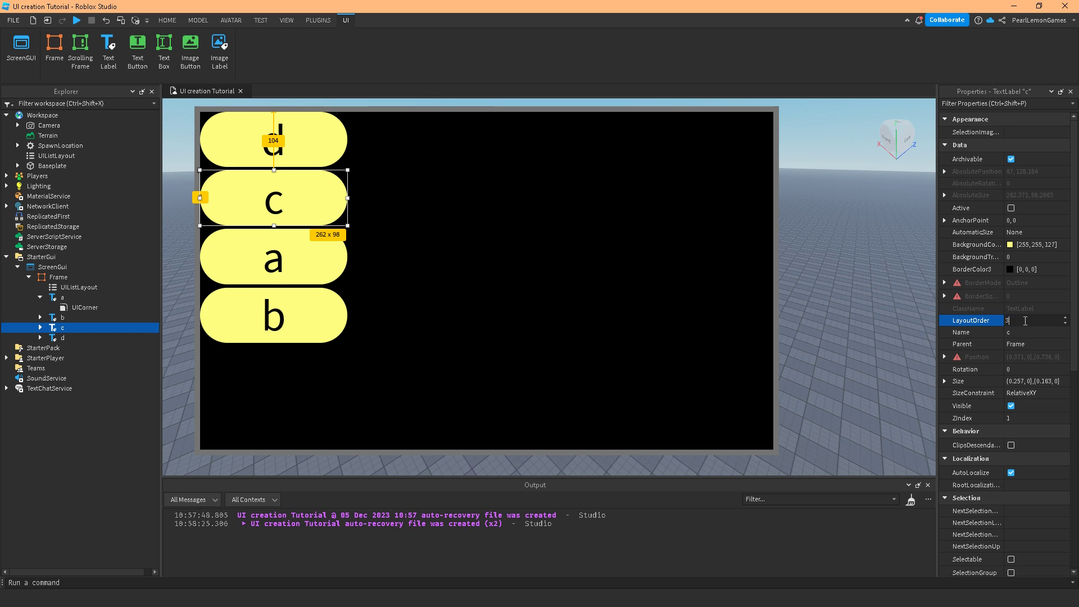
{"action": "key", "text": "Return"}
- Set the LayoutOrder of text label d to 4
{"action": "left_click", "coordinate": [46, 340]}
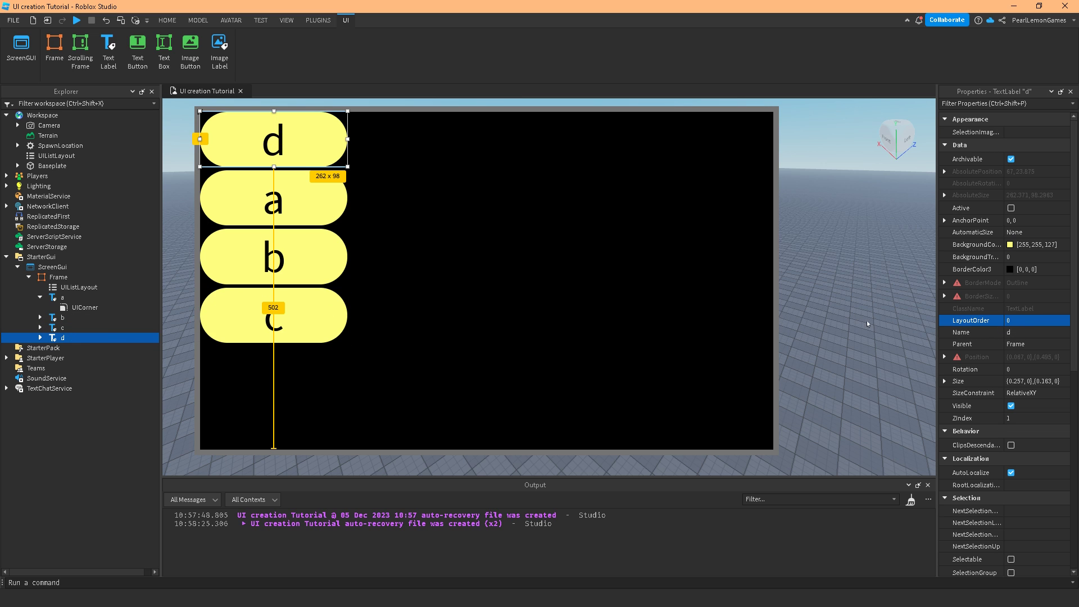
{"action": "left_click", "coordinate": [1036, 323]}
{"action": "type", "text": "4"}
{"action": "key", "text": "Return"}
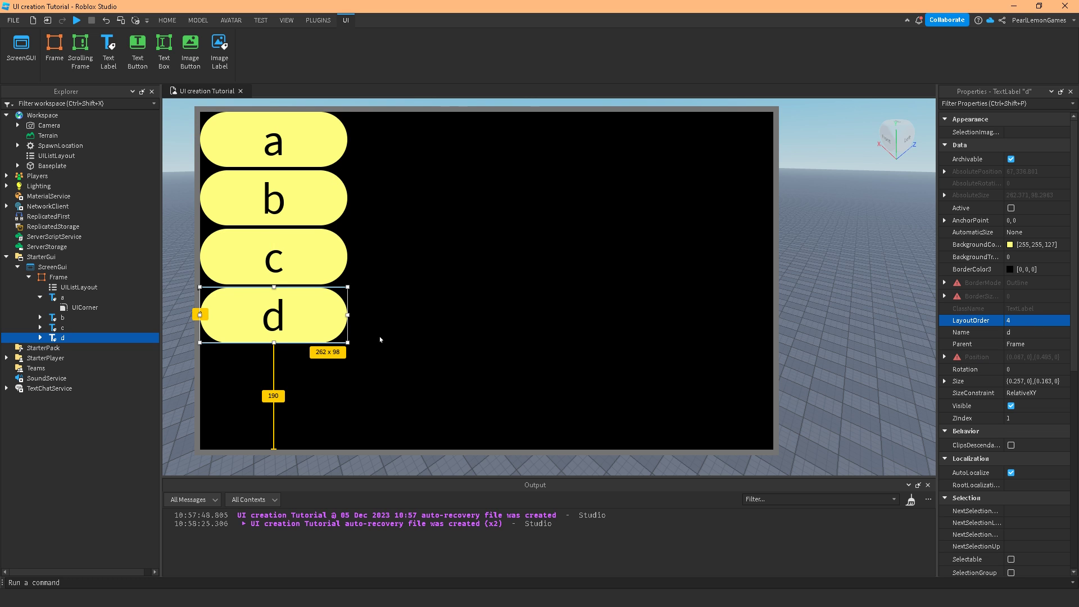
- Switch the Frame's UIListLayout SortOrder to Name, then return it to LayoutOrder to compare the two sortings
{"action": "left_click", "coordinate": [79, 287]}
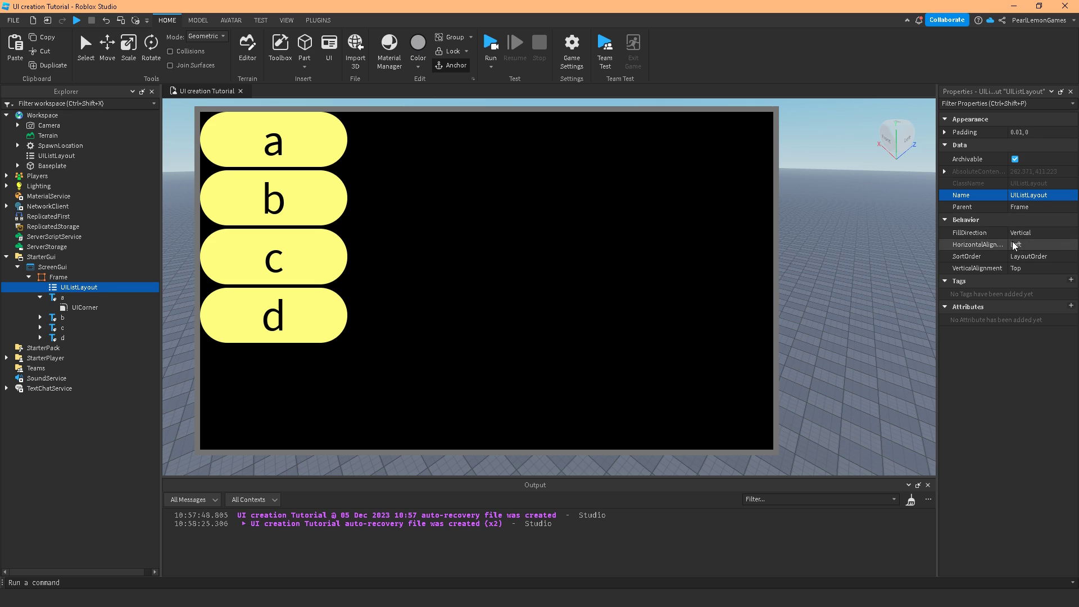
{"action": "left_click", "coordinate": [1027, 256]}
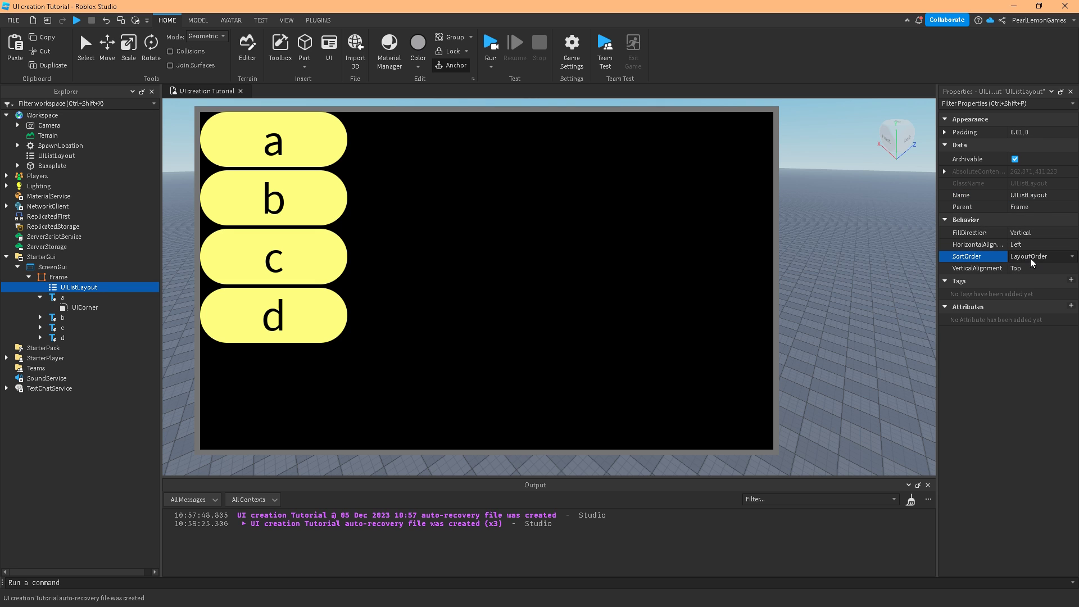
{"action": "left_click", "coordinate": [1031, 262]}
{"action": "left_click", "coordinate": [1028, 275]}
{"action": "left_click", "coordinate": [1037, 257]}
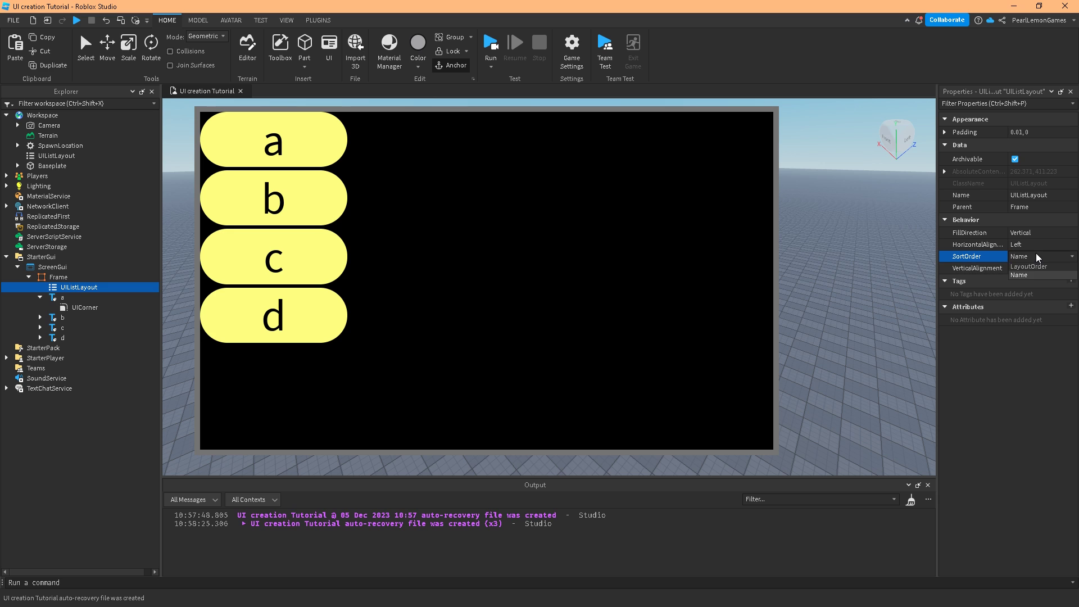
{"action": "left_click", "coordinate": [1029, 266]}
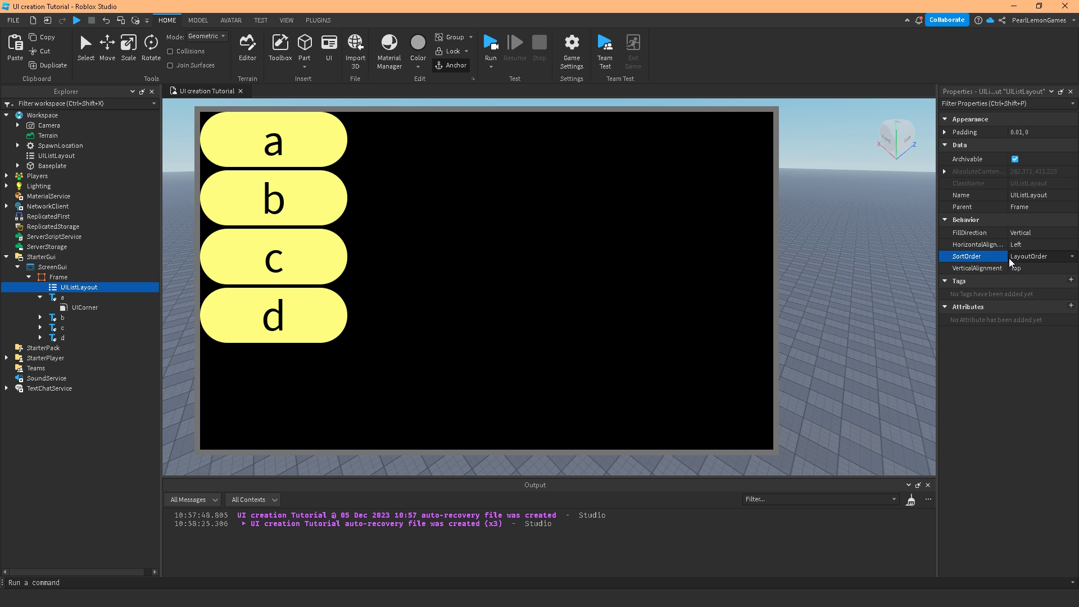
- Set the FillDirection of the Frame's UIListLayout to Horizontal
{"action": "left_click", "coordinate": [1015, 268]}
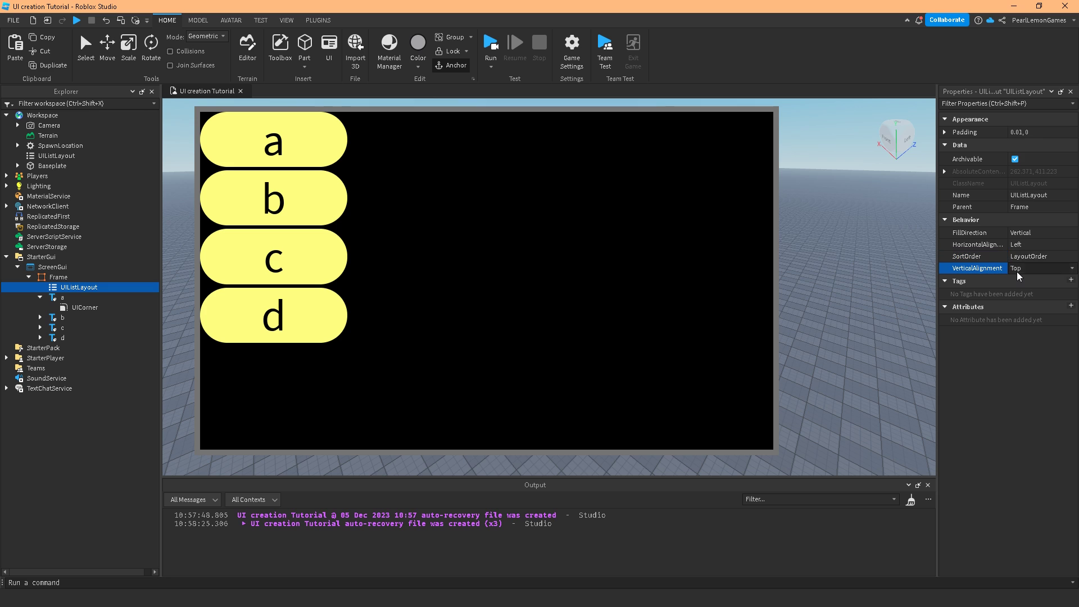
{"action": "left_click", "coordinate": [1018, 276]}
{"action": "left_click", "coordinate": [1023, 232]}
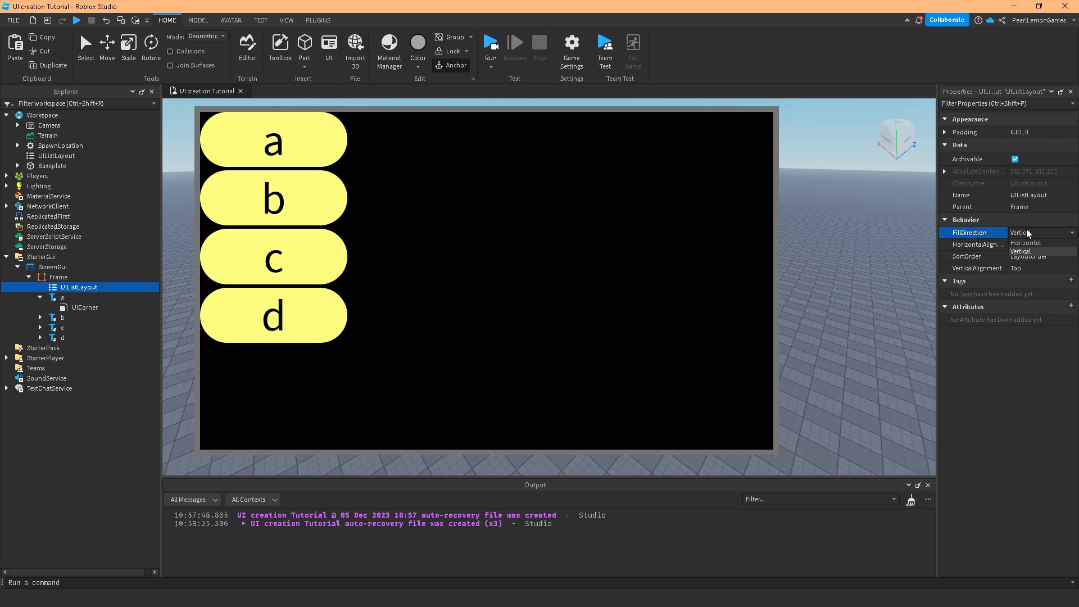
{"action": "left_click", "coordinate": [1026, 242]}
- Try Bottom and Center as the horizontal list's VerticalAlignment, then set it back to Top
{"action": "left_click", "coordinate": [1020, 269]}
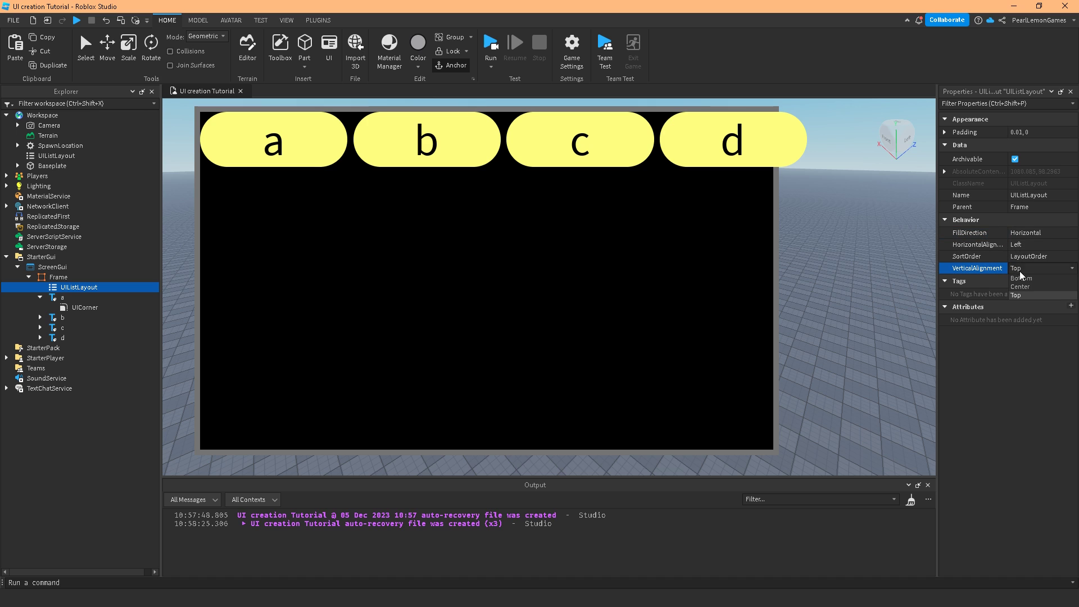
{"action": "left_click", "coordinate": [1021, 278]}
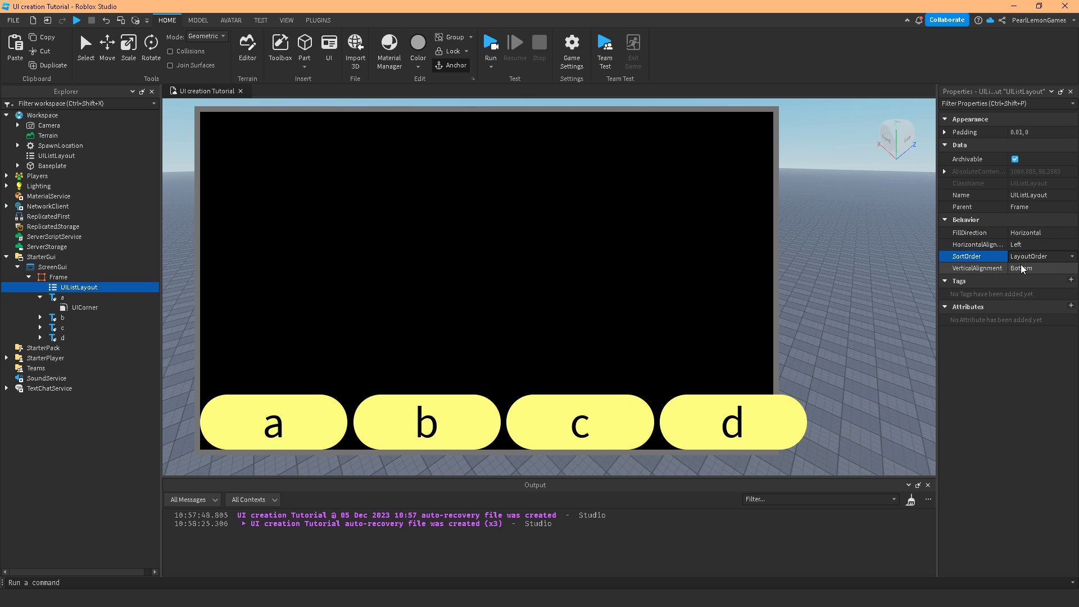
{"action": "left_click", "coordinate": [1021, 273]}
{"action": "left_click", "coordinate": [1020, 287]}
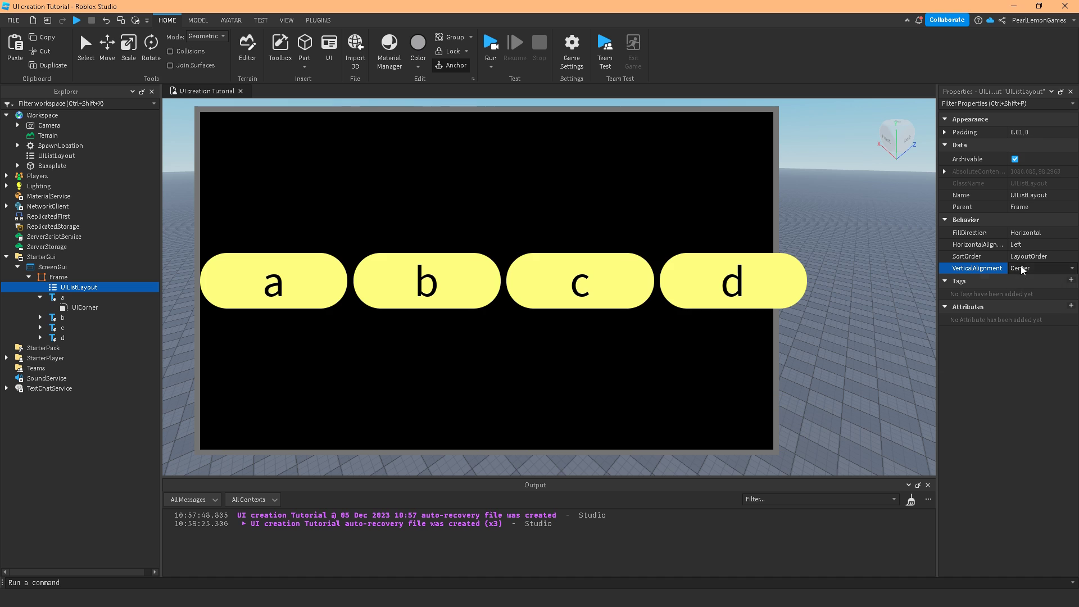
{"action": "left_click", "coordinate": [1020, 270]}
{"action": "left_click", "coordinate": [1018, 295]}
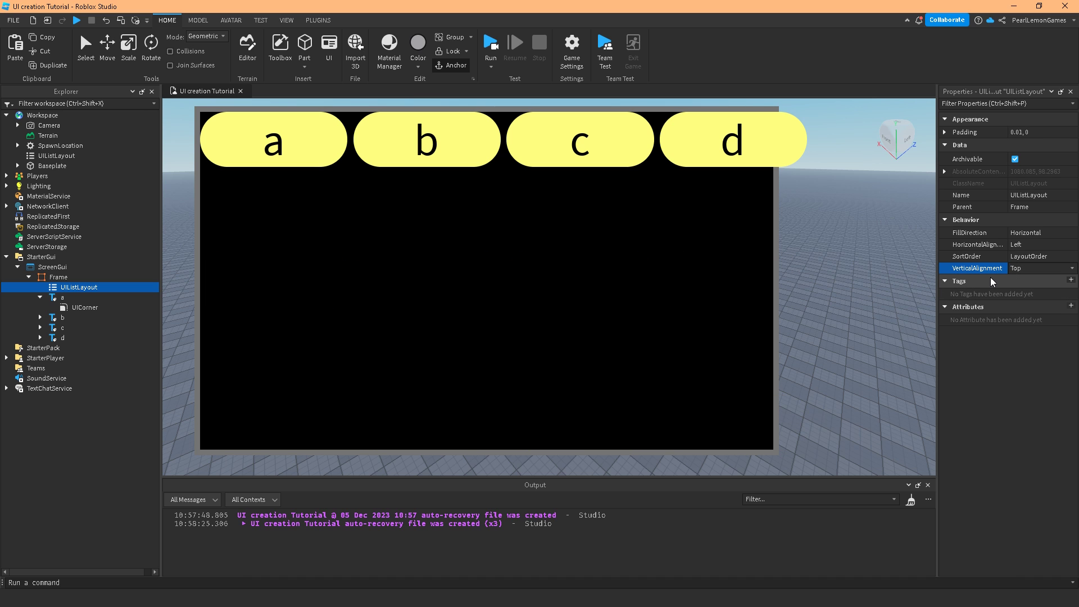